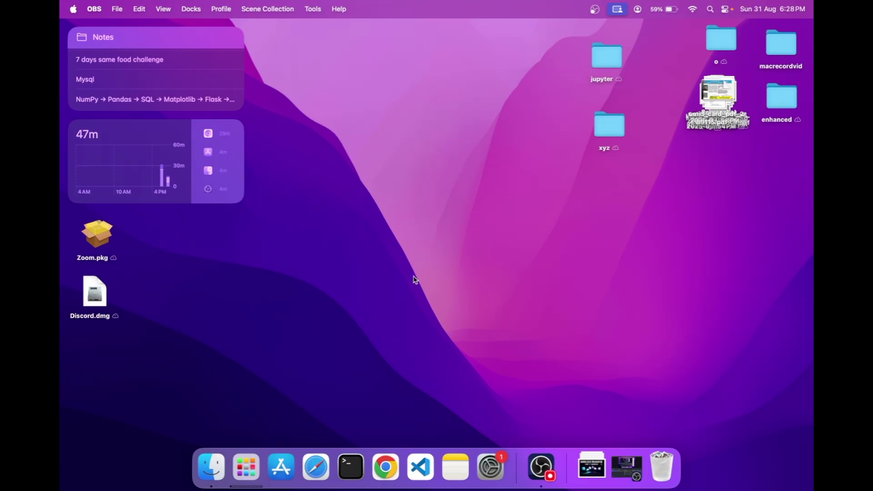
- Open the App Store and scroll the Discover page down to Top Free Apps
click(282, 466)
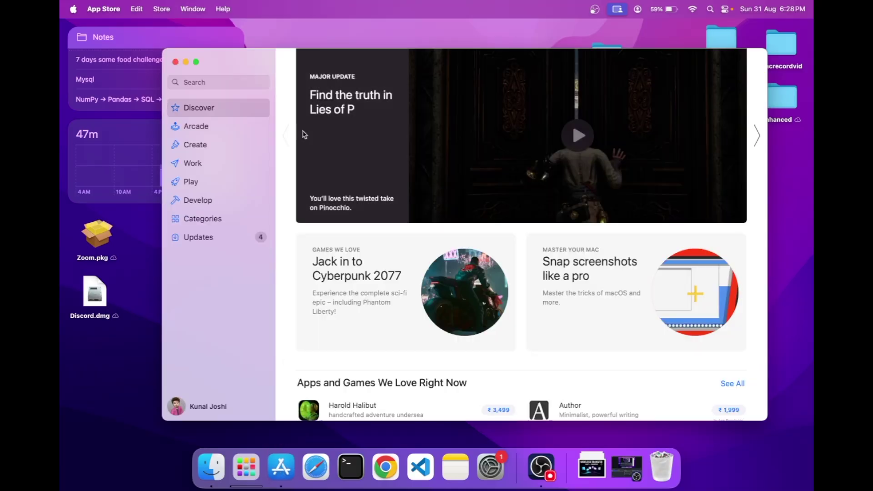
click(247, 85)
scroll(511, 234, down, 5)
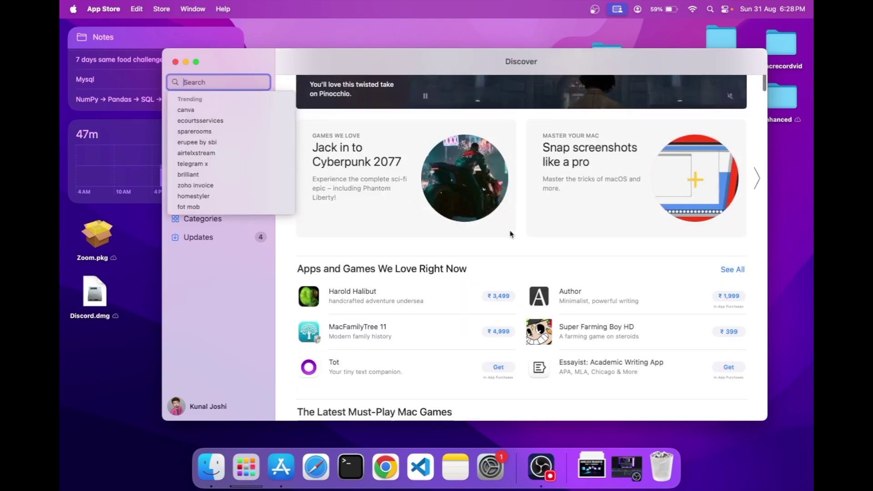
scroll(511, 234, down, 7)
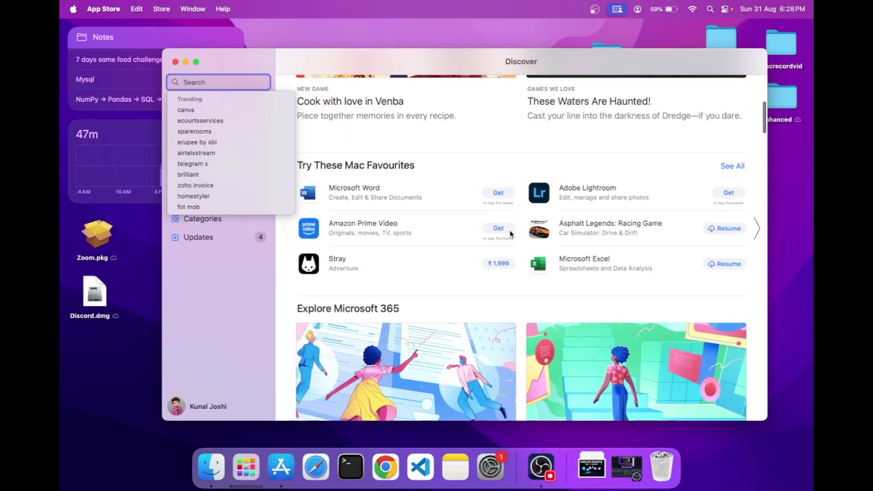
scroll(511, 234, down, 10)
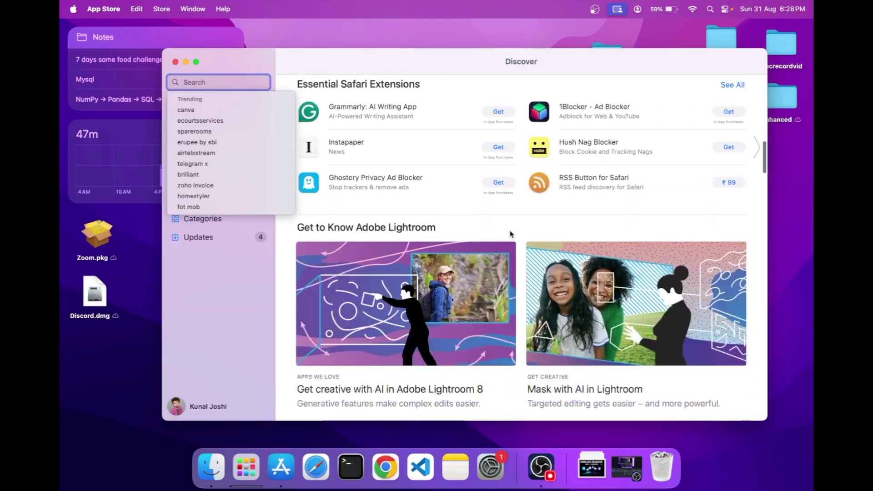
scroll(510, 234, down, 5)
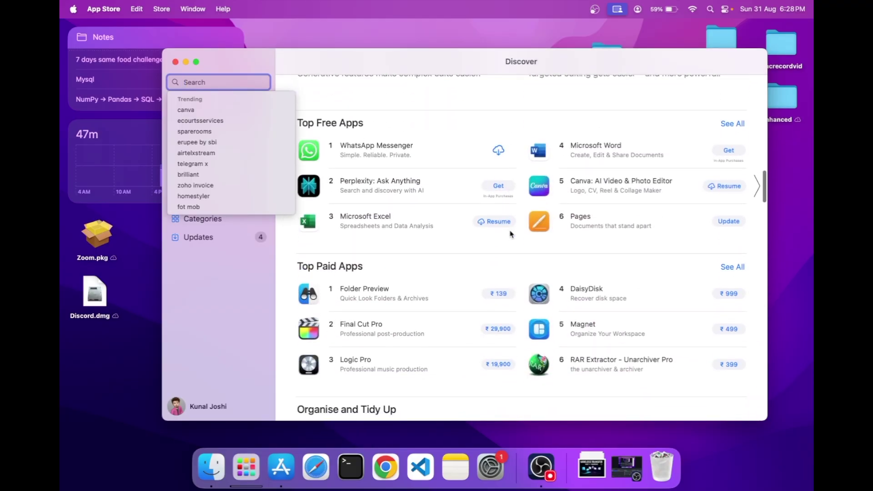
click(528, 257)
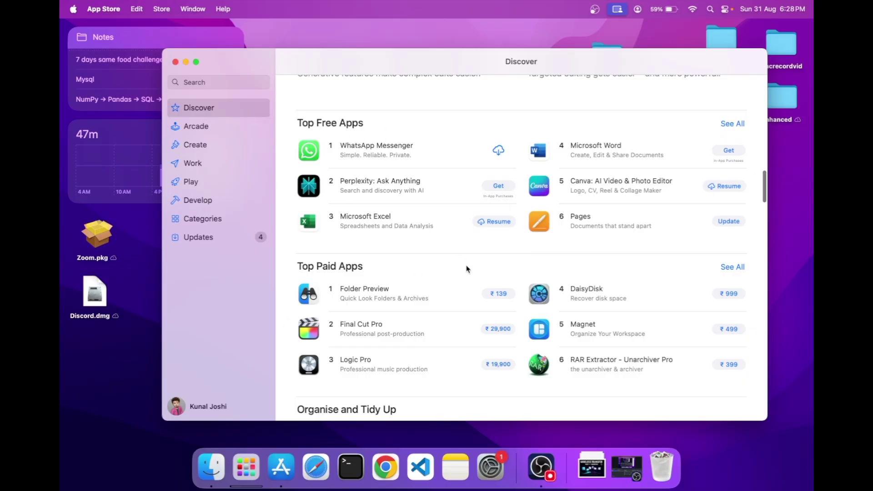
- Advance the Top Free Apps carousel to apps 7–12, including Amazon Prime Video
scroll(466, 269, down, 1)
scroll(470, 265, up, 1)
mouse_move(646, 177)
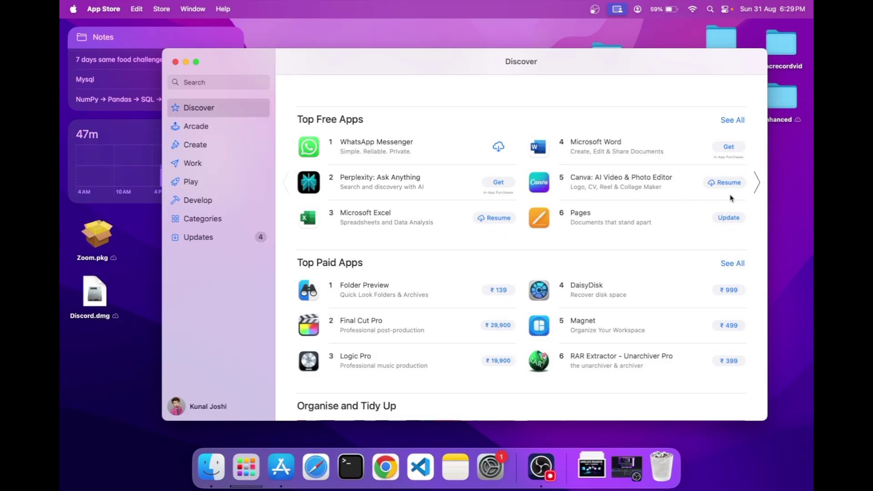
click(758, 184)
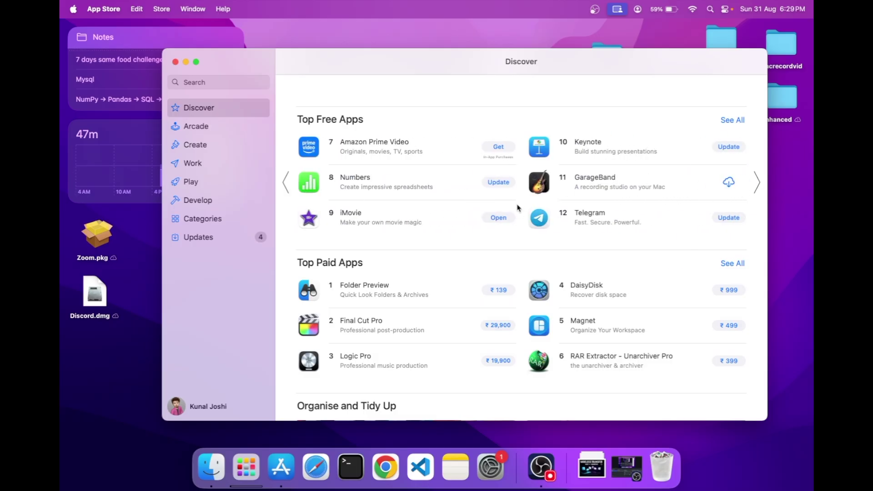
- Get and install Amazon Prime Video from its App Store page, then minimise the App Store
click(311, 148)
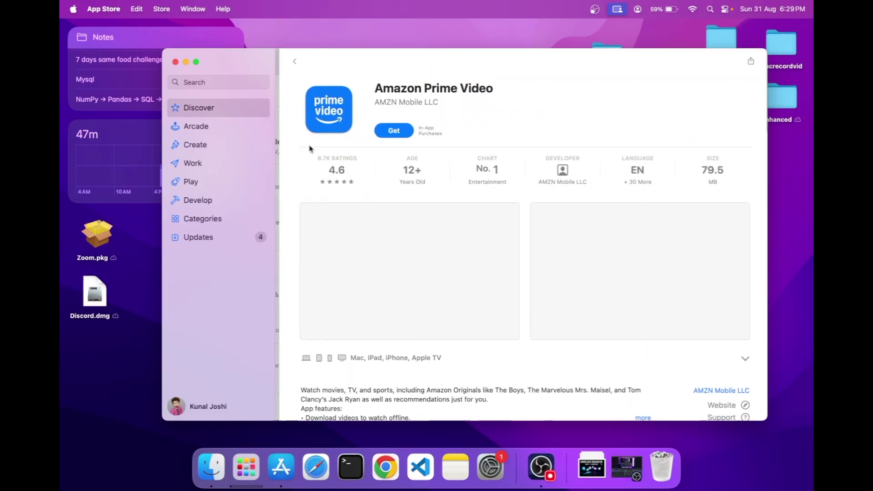
click(390, 131)
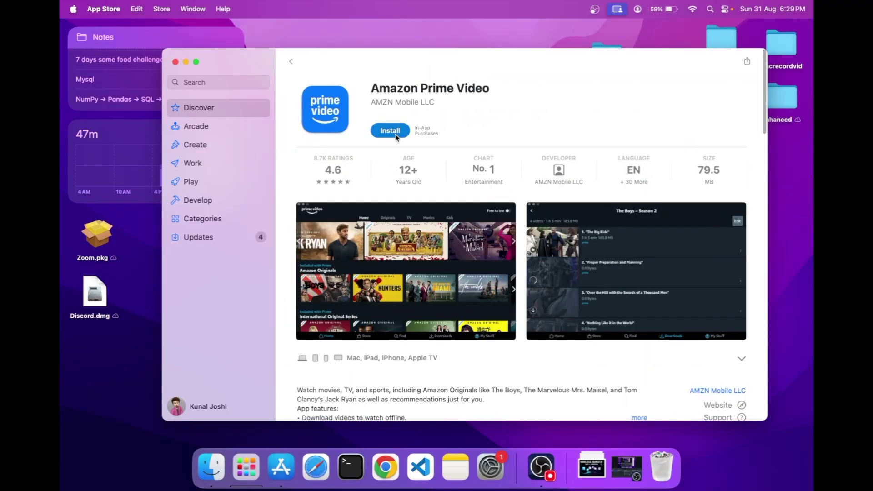
click(390, 131)
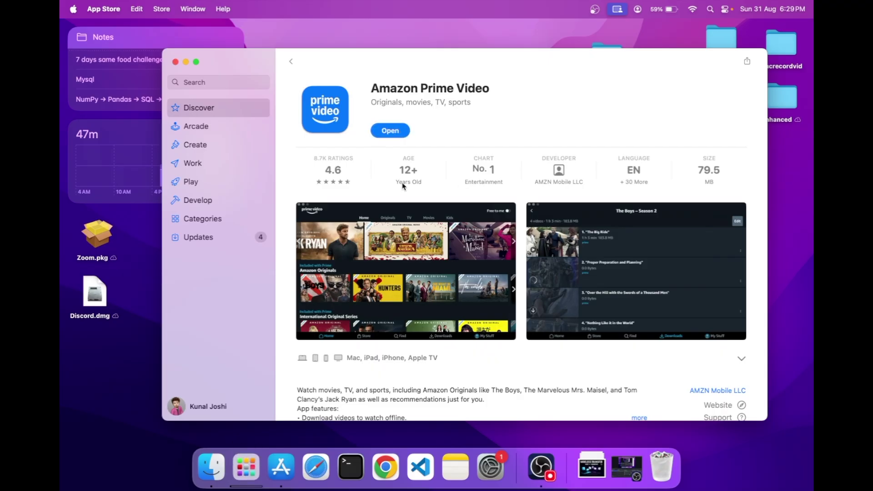
click(186, 61)
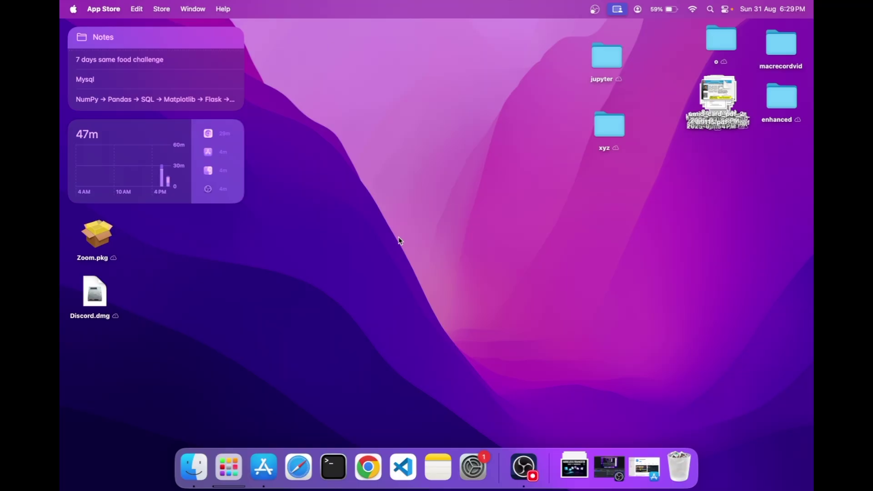
- Launch Prime Video from Launchpad to its Welcome sign-in screen, then close it
key(F4)
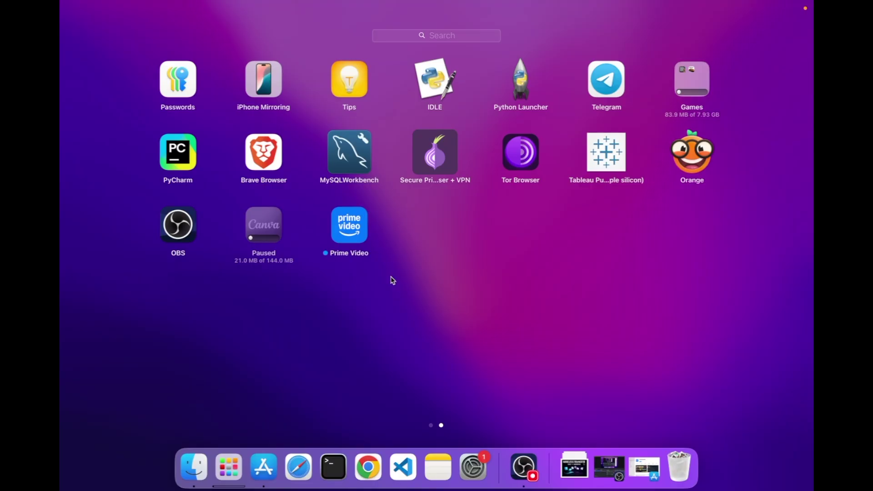
click(360, 232)
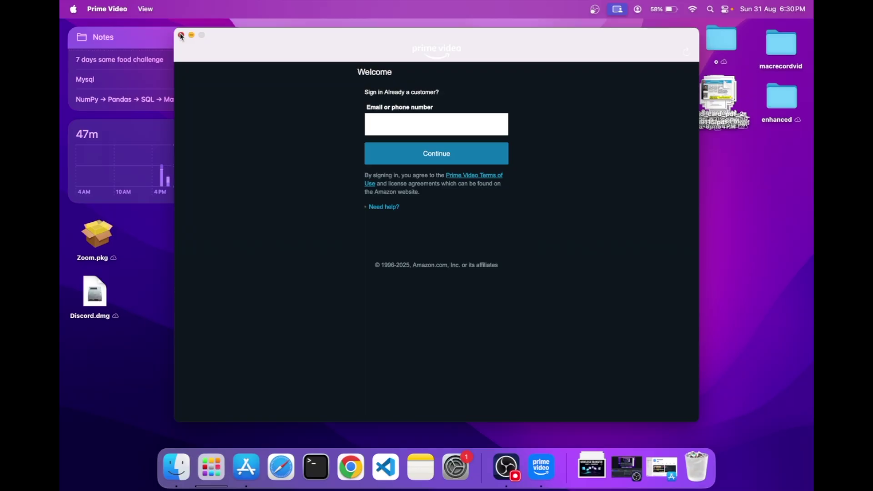
click(181, 35)
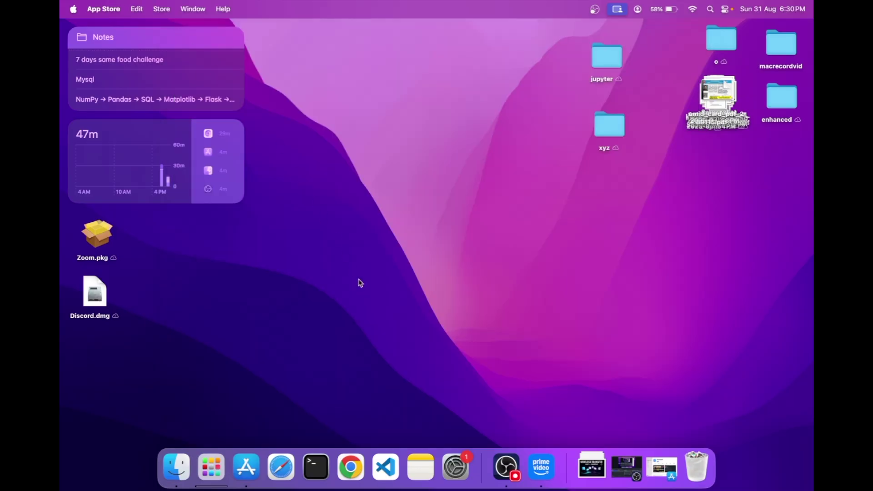
- In Chrome, search 'discord for mac' and start the Discord for Mac download from discord.com/download
click(359, 478)
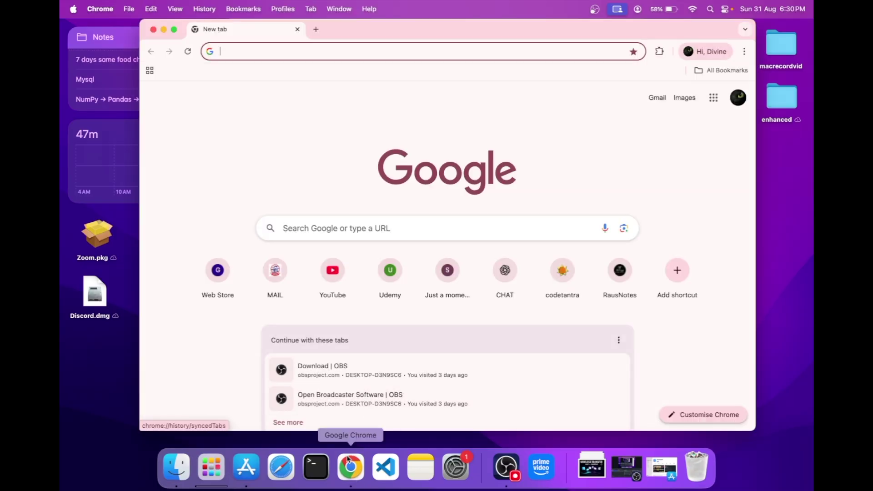
click(365, 227)
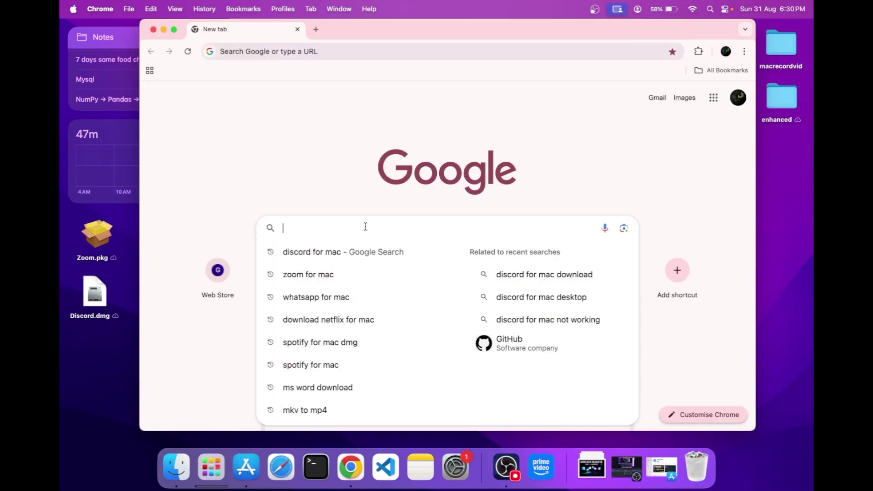
click(349, 252)
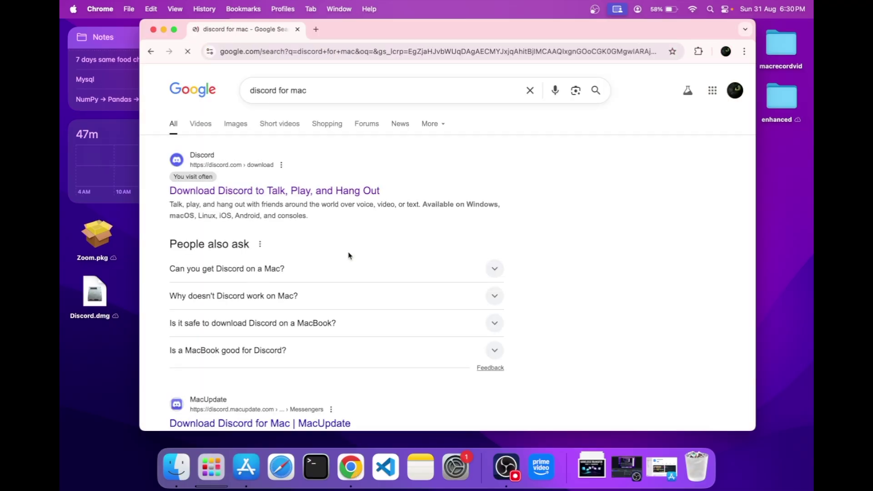
click(242, 190)
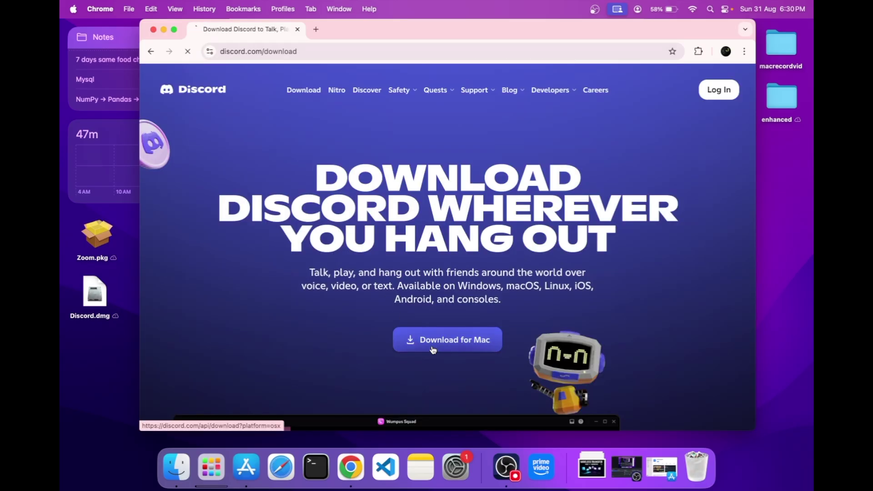
click(433, 349)
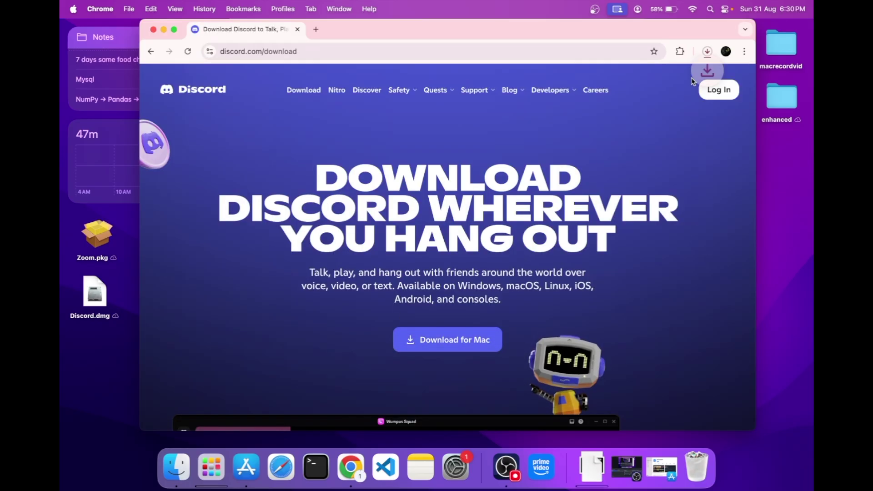
- Pause the Discord.dmg download at 25.5 of 182 MB in the downloads panel
click(708, 51)
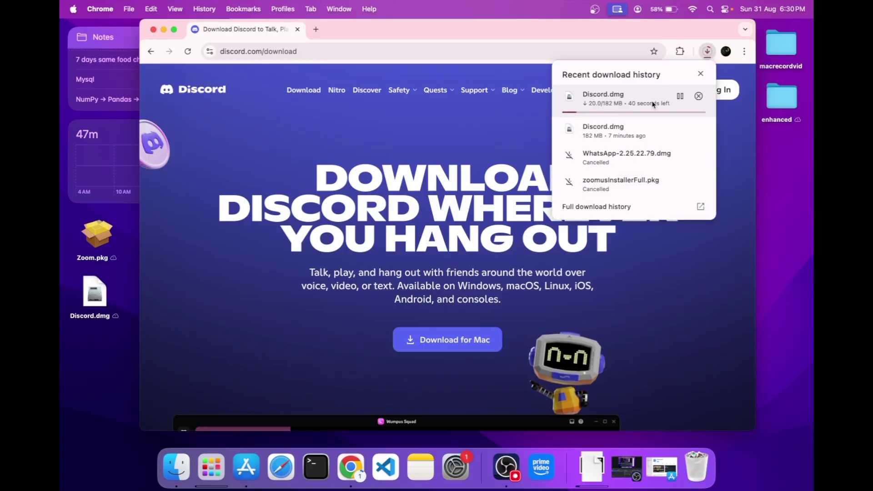
click(681, 96)
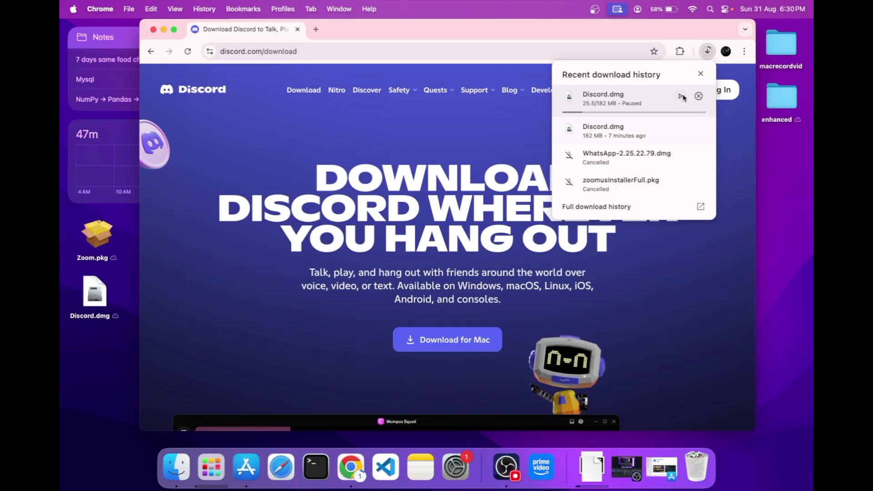
click(700, 74)
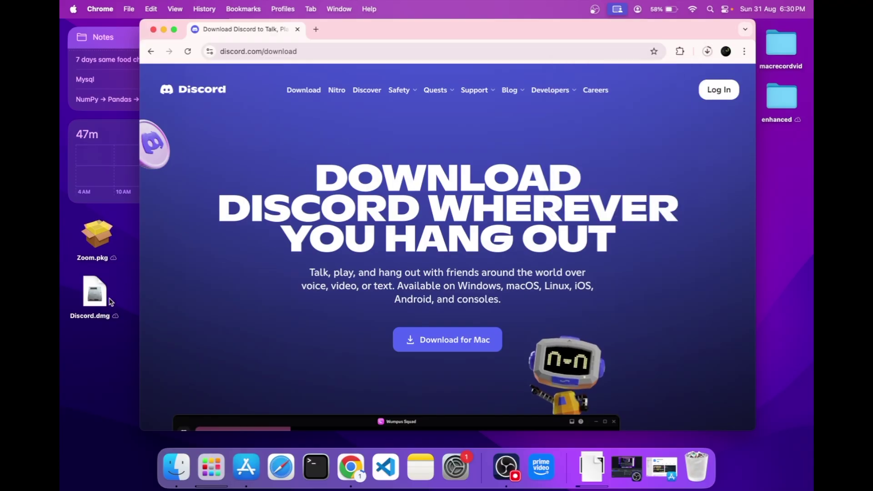
click(316, 29)
- Search 'zoom for mac' and start the Zoom installer download for Apple Silicon
click(312, 53)
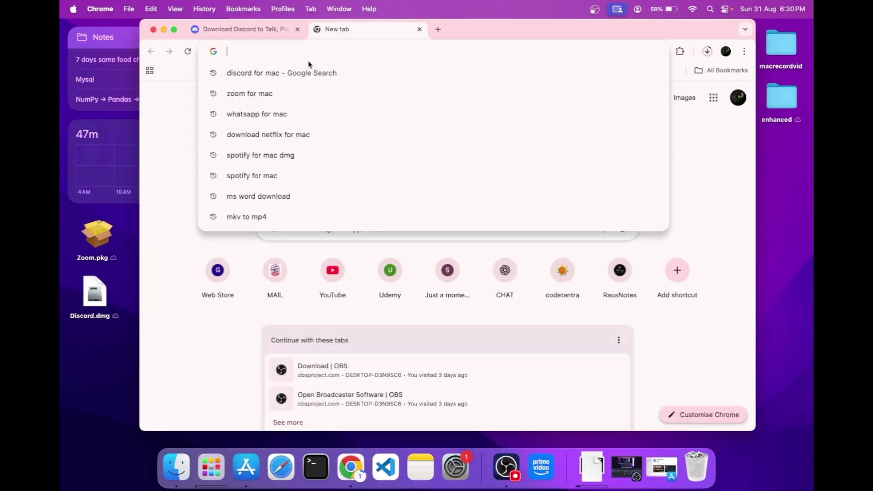
text(zoom for mac)
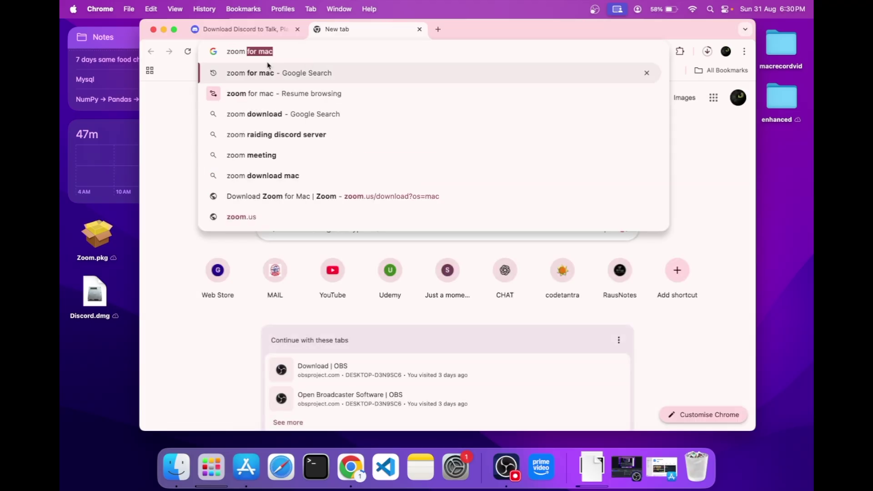
key(Return)
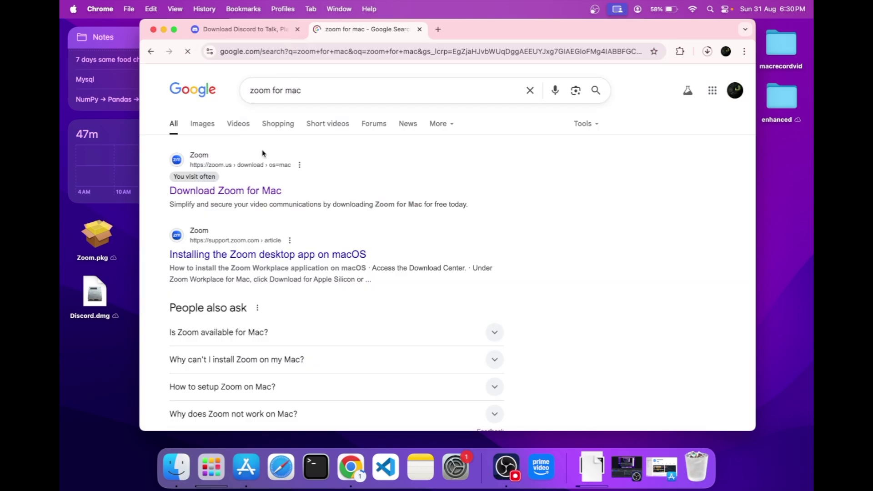
click(259, 191)
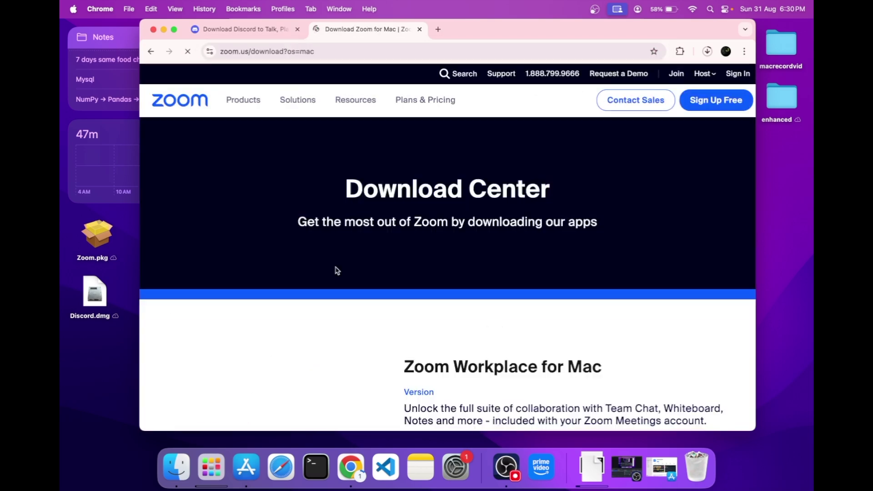
scroll(429, 263, down, 5)
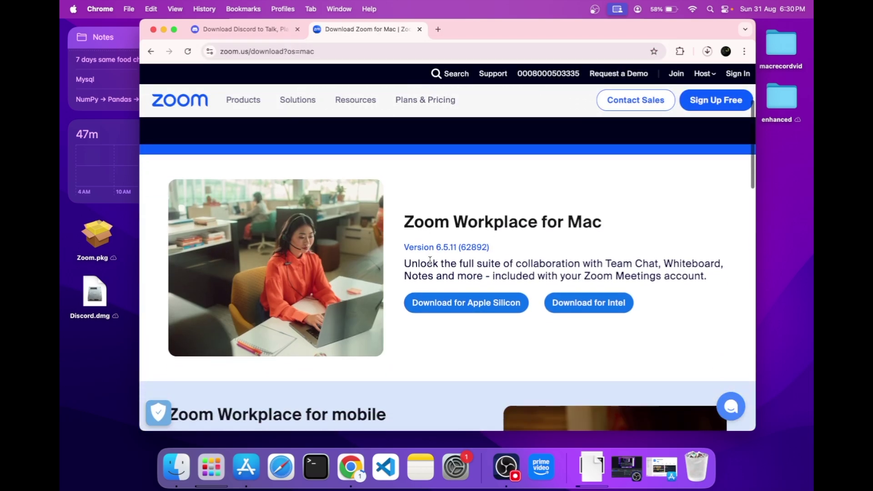
click(469, 278)
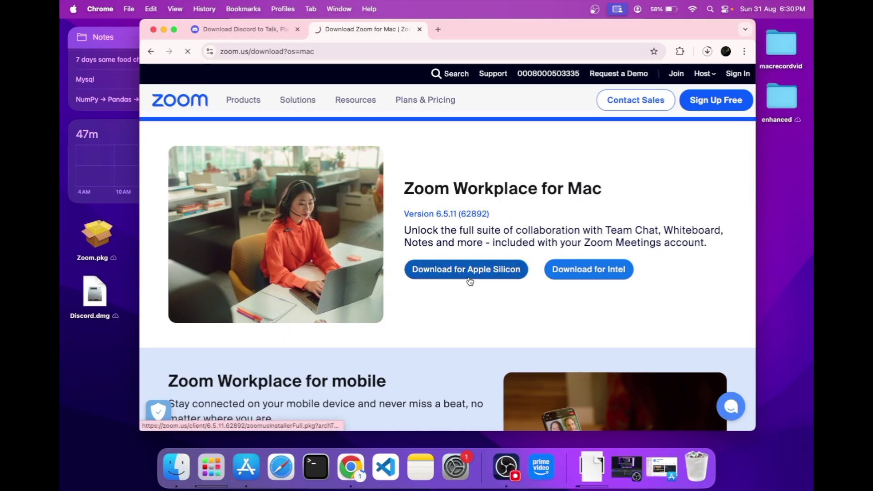
- Pause the zoomusInstallerFull.pkg download at 35.0 of 142 MB and minimise Chrome
click(708, 51)
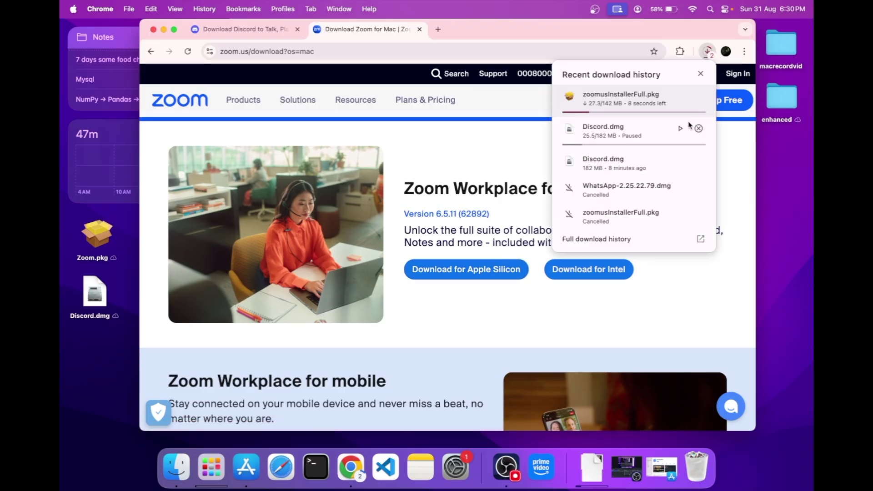
click(680, 97)
click(701, 74)
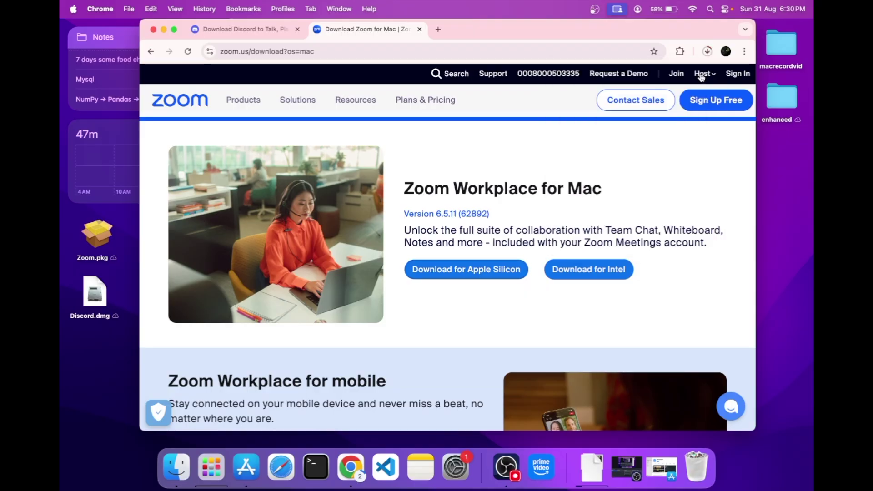
click(164, 30)
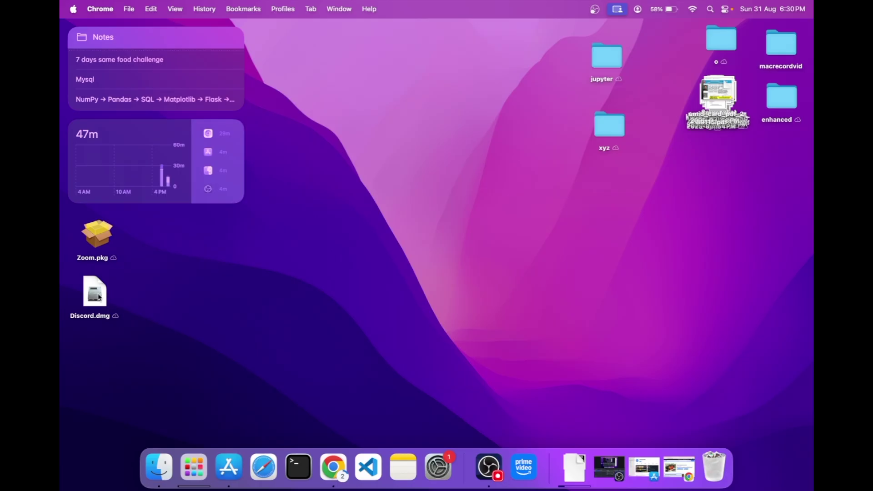
- Mount Discord.dmg and drag the Discord app onto the Applications alias
click(99, 298)
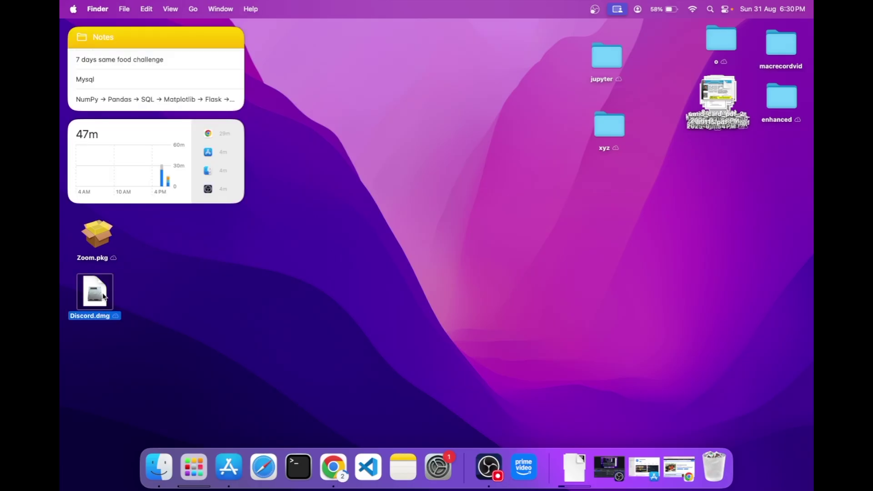
double_click(98, 297)
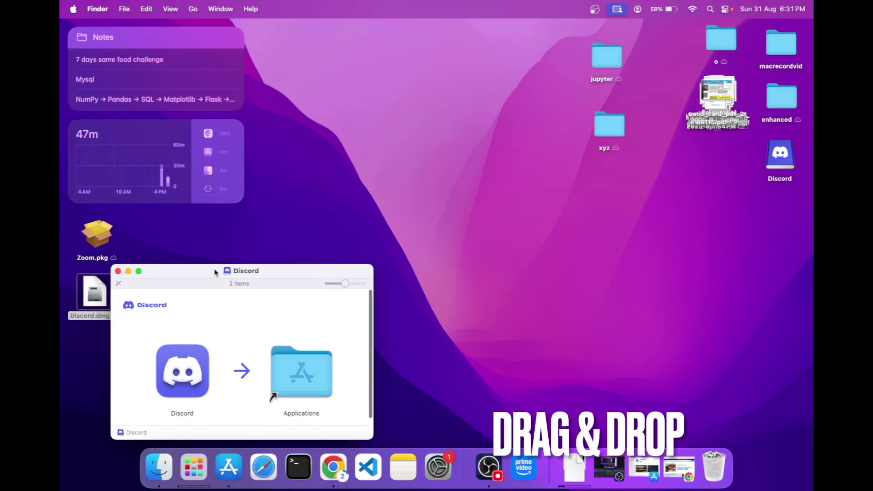
drag(229, 171, 253, 93)
drag(219, 192, 334, 181)
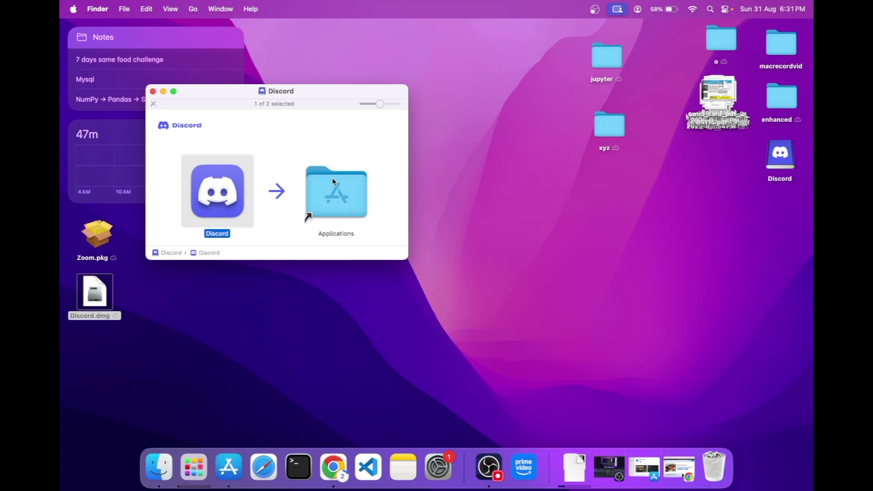
- Find Discord in Launchpad and launch it
key(F4)
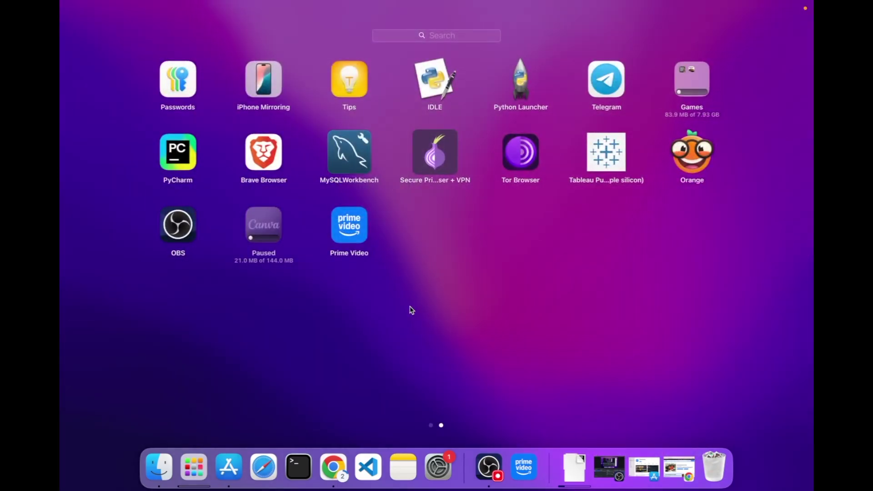
scroll(412, 310, left, 3)
click(485, 322)
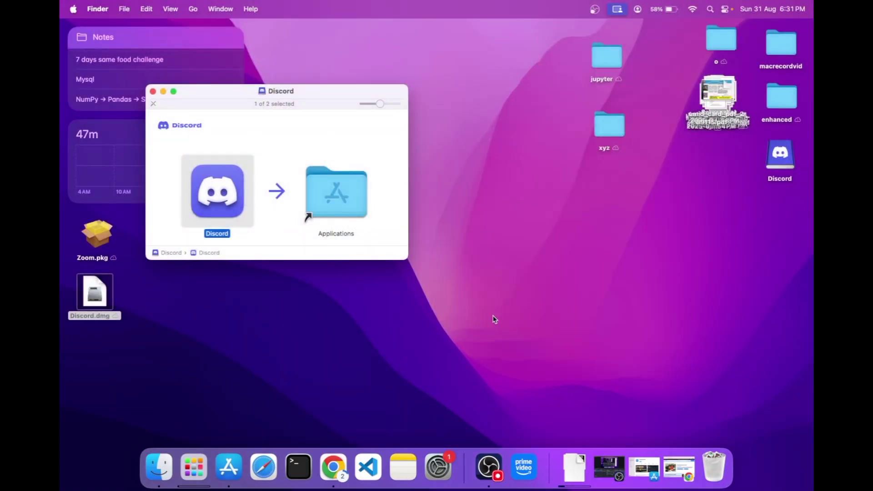
click(500, 270)
click(501, 270)
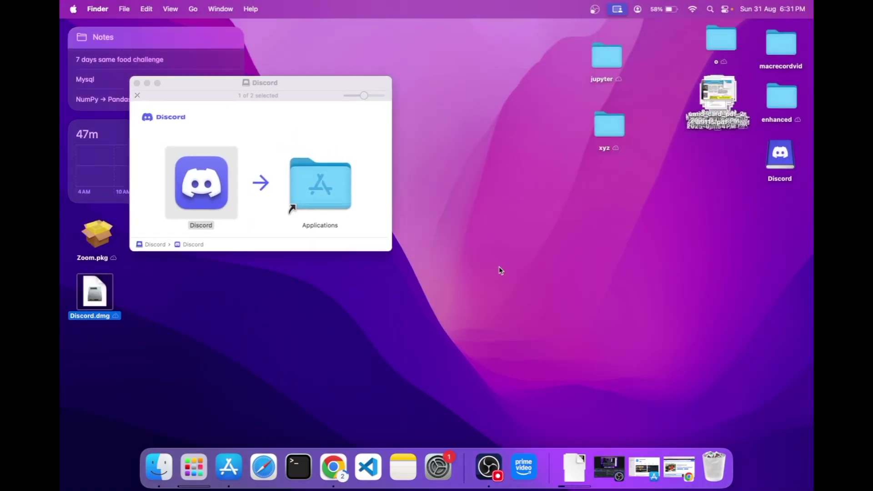
key(F4)
scroll(498, 267, right, 3)
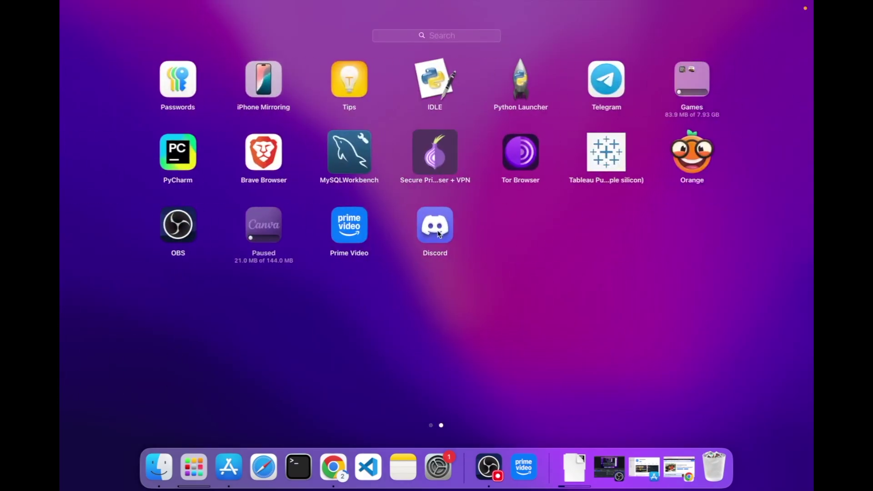
click(445, 228)
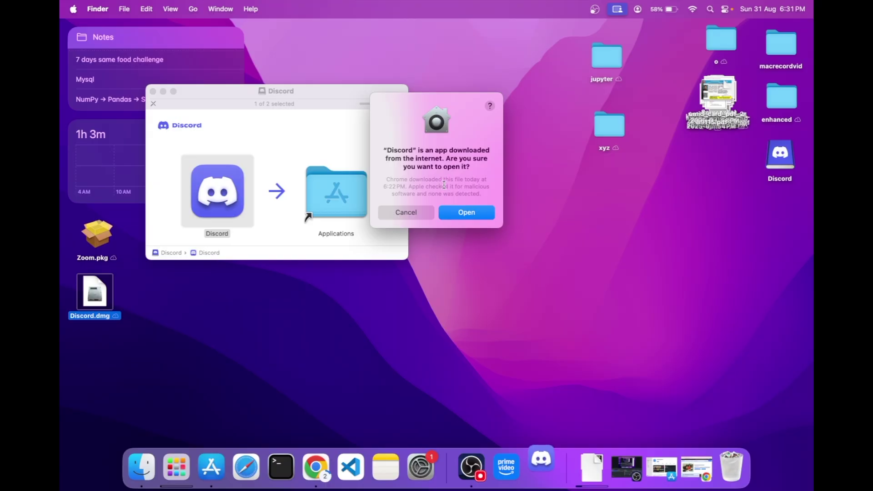
- Confirm opening Discord past the downloaded-app warning, then quit it from the Dock mid-update
click(457, 217)
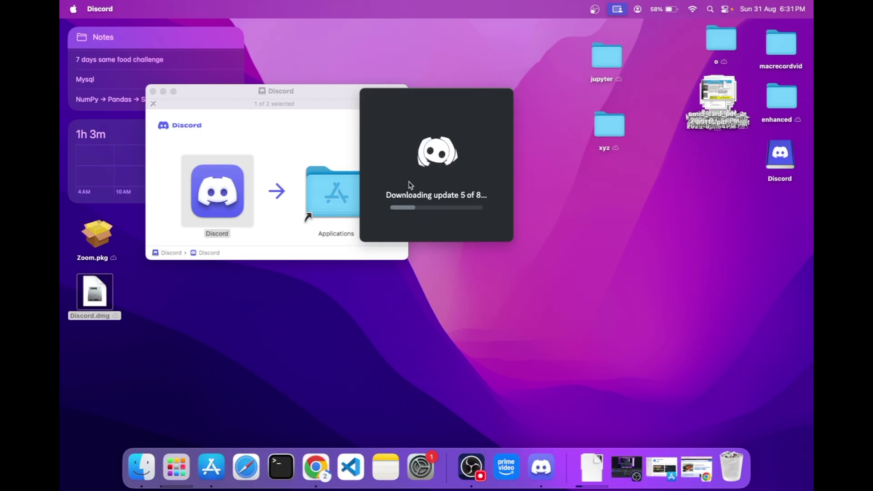
right_click(539, 470)
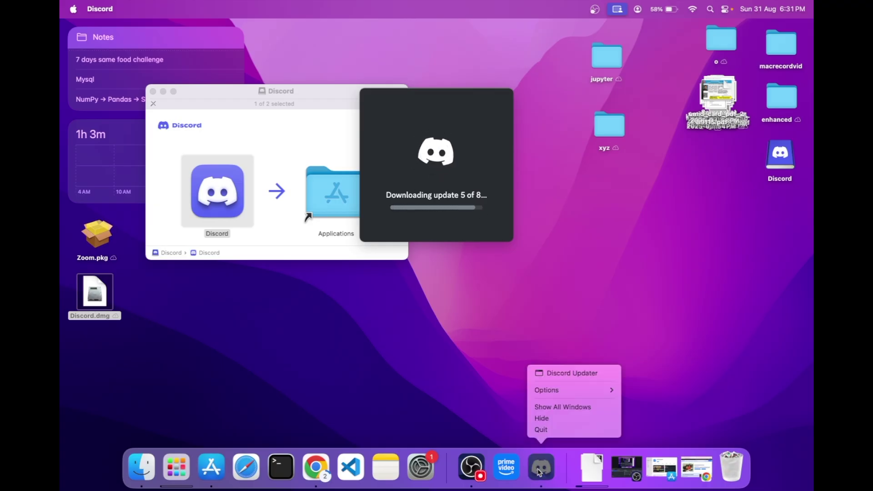
click(551, 426)
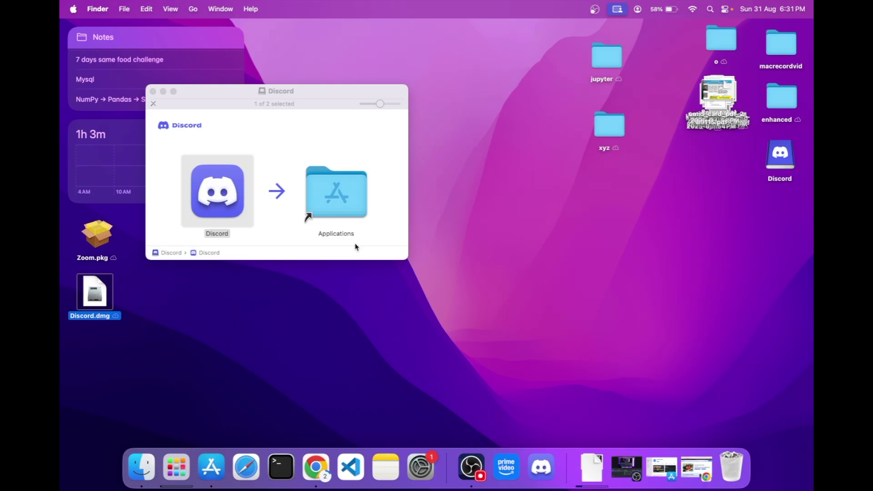
- Minimise the Discord installer window and deselect Discord.dmg on the desktop
click(162, 92)
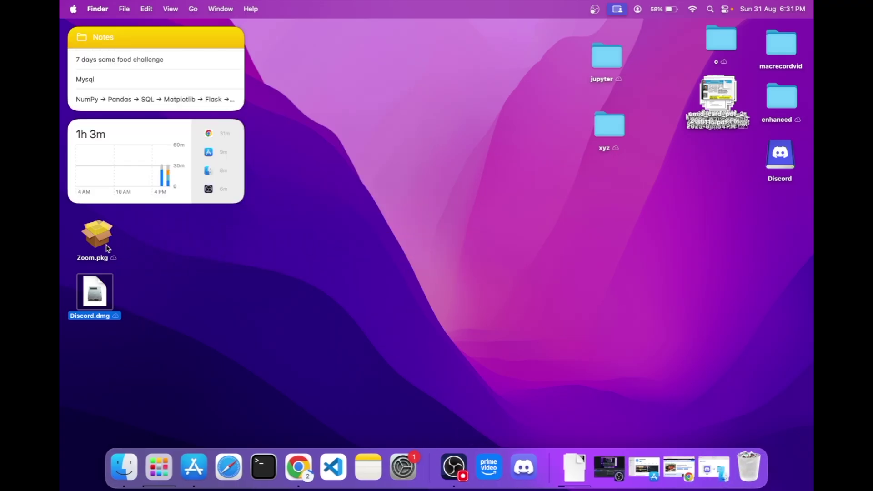
click(143, 251)
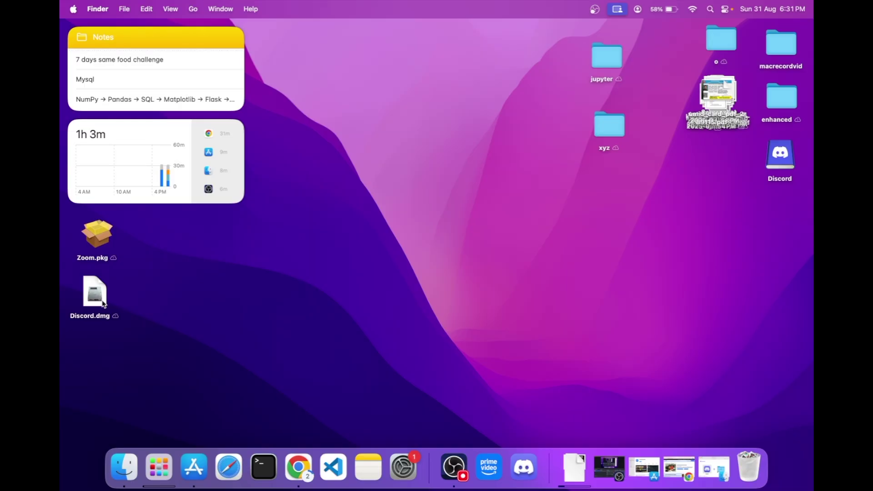
- Run Zoom.pkg, allow Desktop folder access, and choose to install for all users
double_click(101, 237)
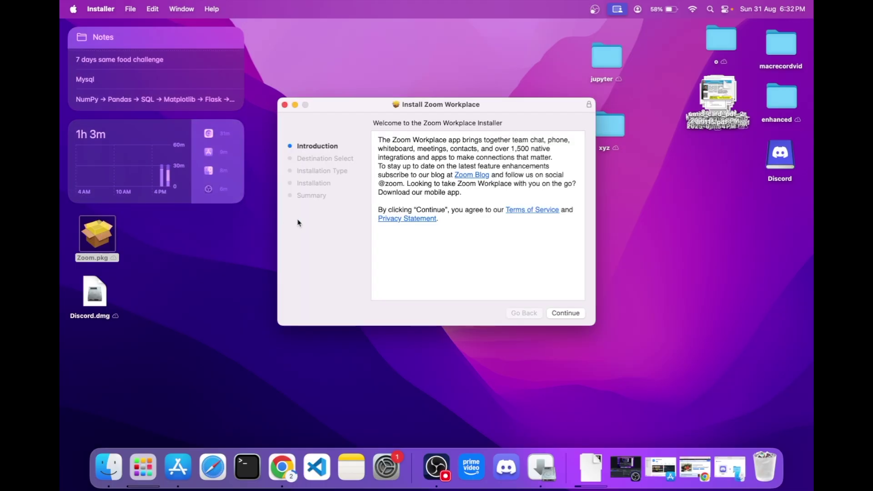
click(578, 314)
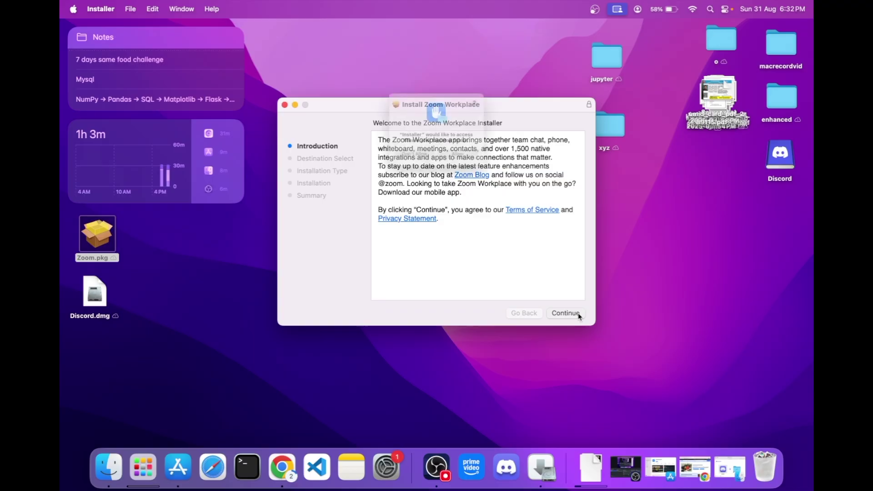
click(480, 173)
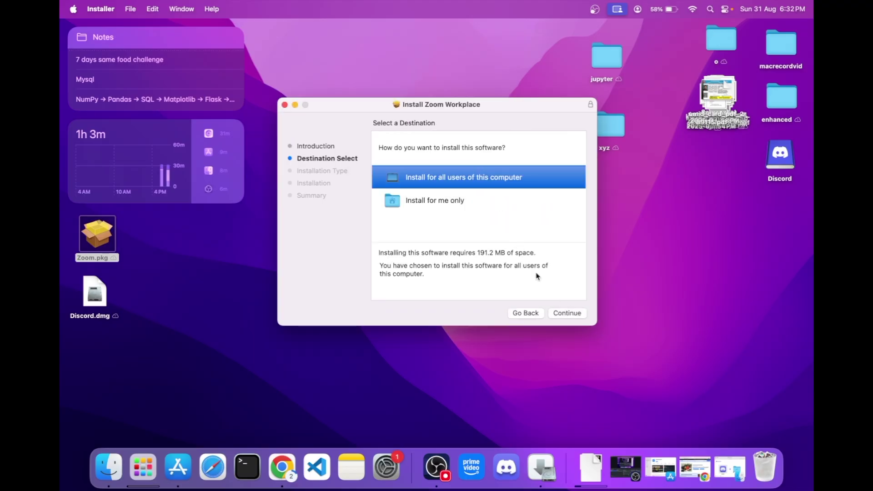
click(573, 314)
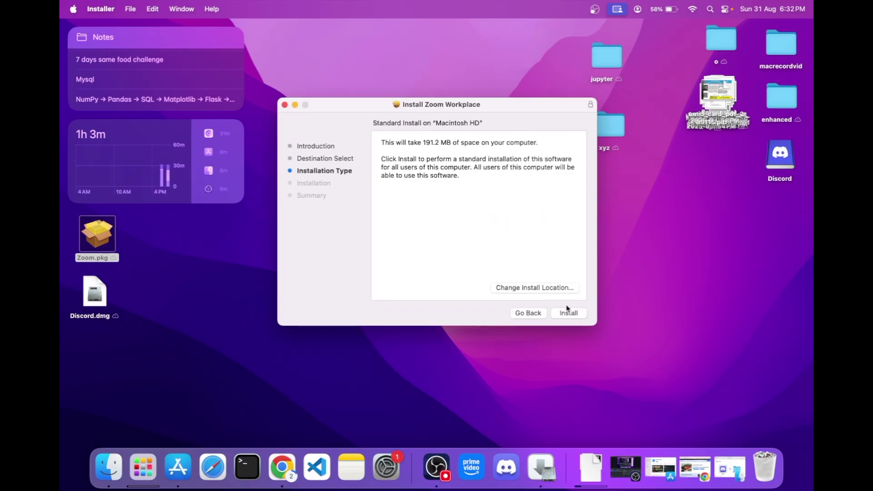
click(571, 314)
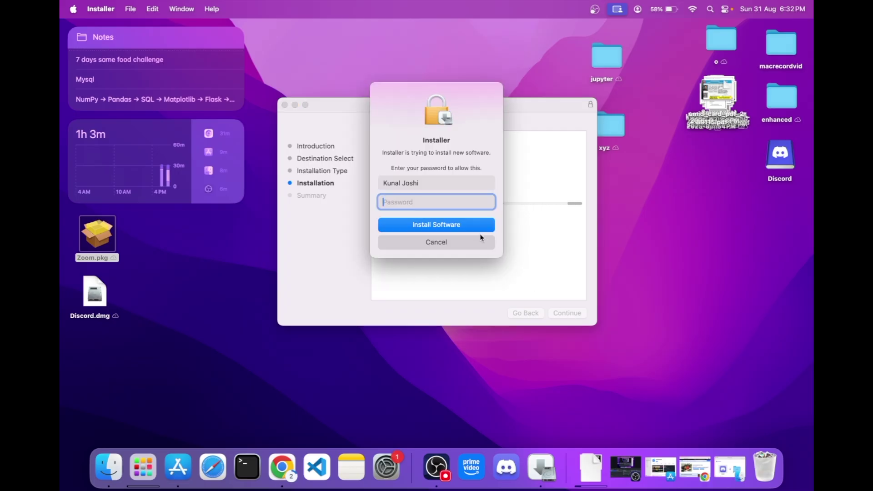
- Enter the account password to authorise the Zoom Workplace installation
text(••••)
key(Return)
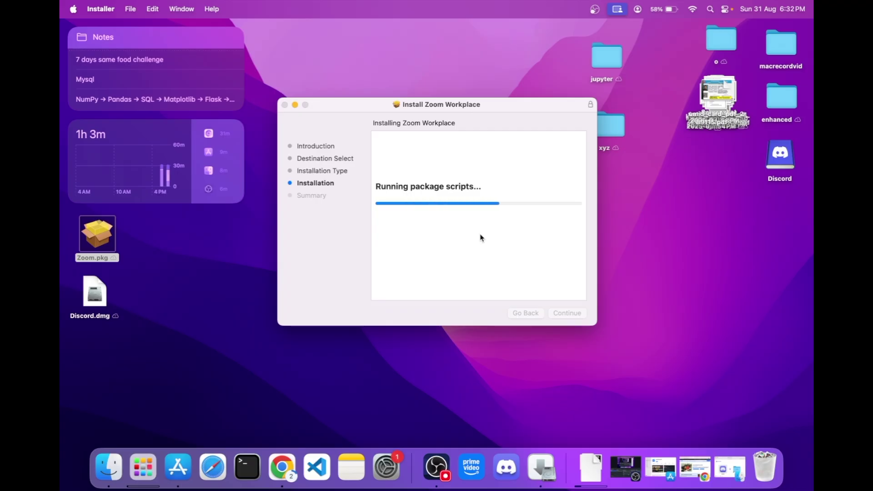
key(F4)
key(Escape)
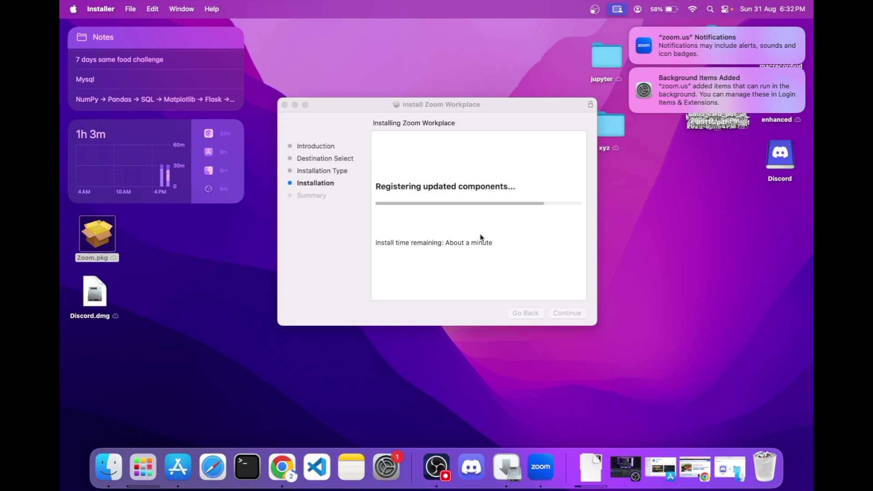
- Launch zoom.us from Launchpad, where it now sits beside Discord and Prime Video
key(F4)
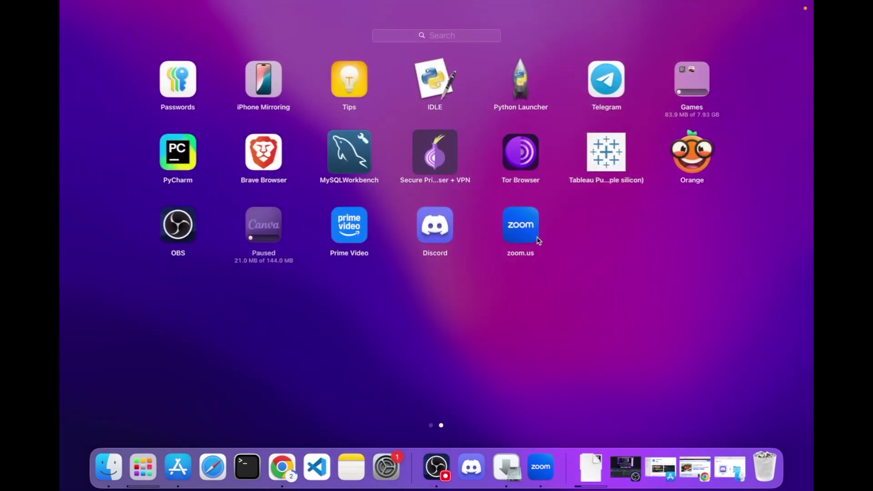
click(517, 237)
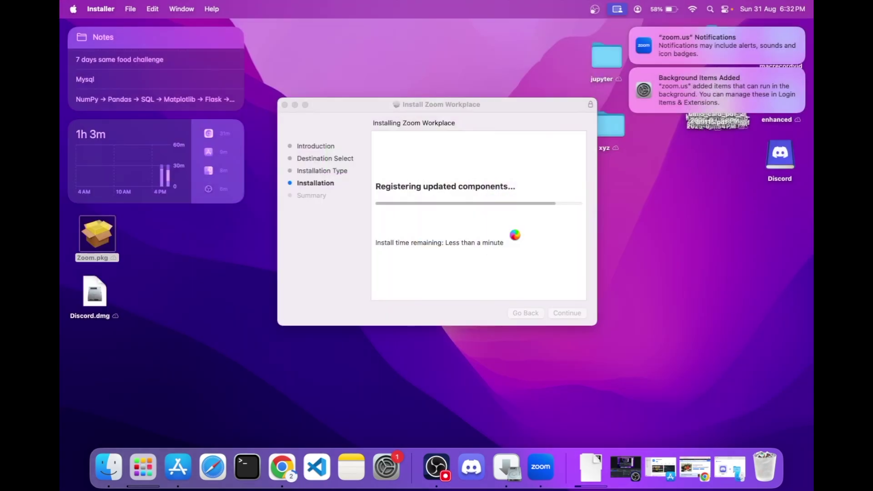